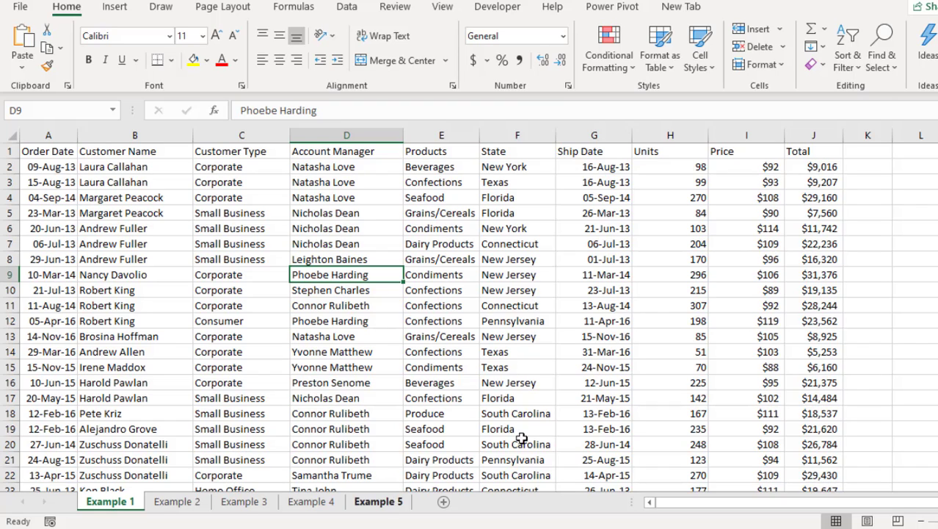
# - Select a cell in the Example 1 sales data and bring up Create Table with Ctrl+T
pyautogui.click(437, 325)
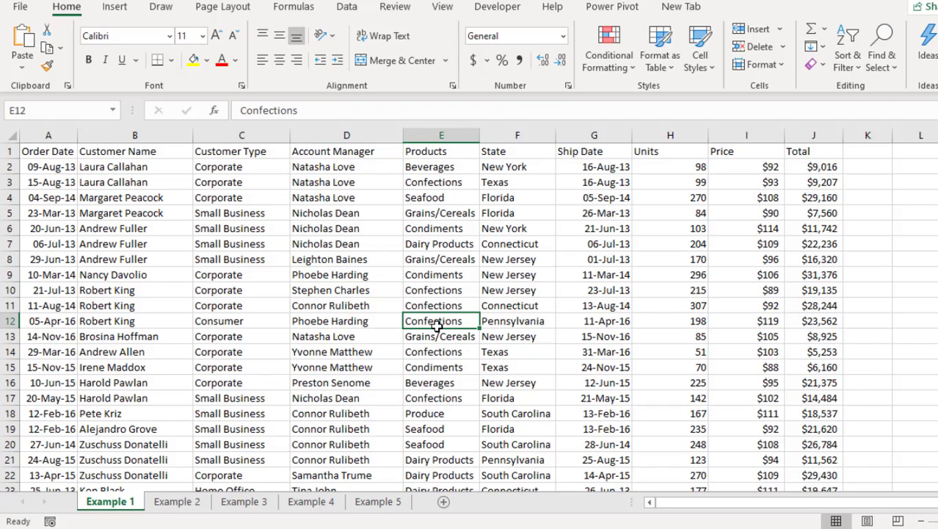
pyautogui.click(420, 261)
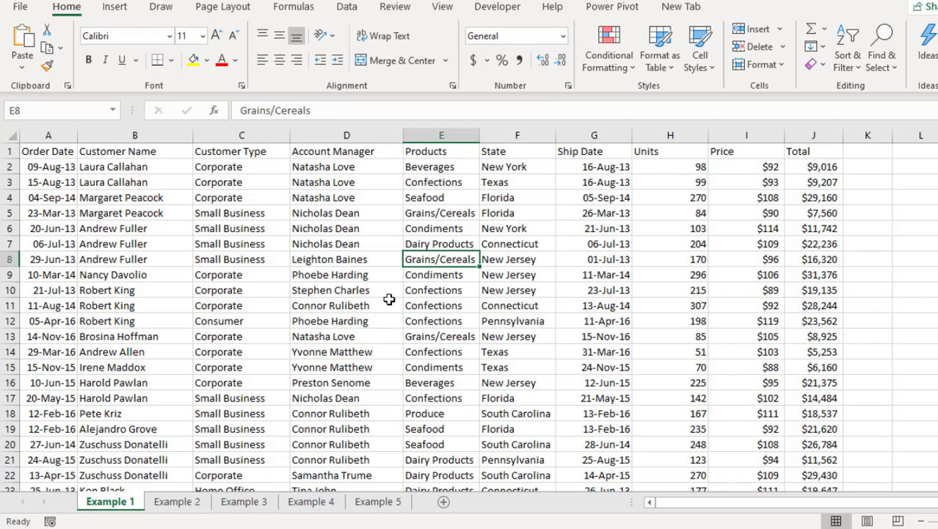
pyautogui.hotkey('ctrl', 't')
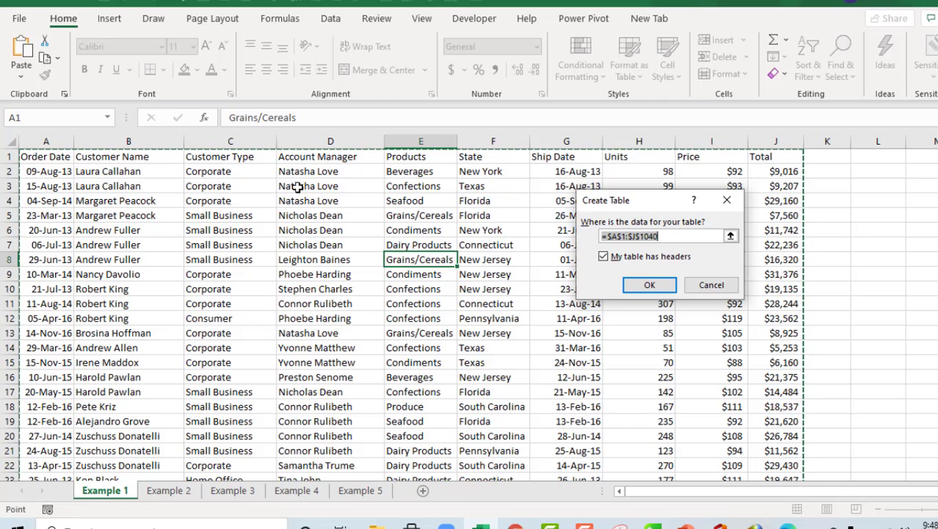
# - Confirm the $A$1:$J$1040 range with headers as Table1, then deselect the table
pyautogui.click(664, 287)
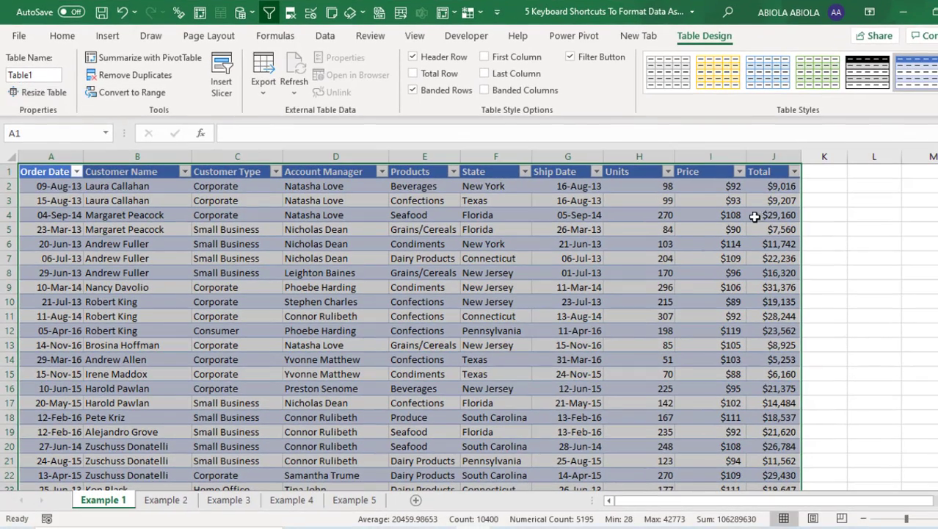
pyautogui.click(870, 261)
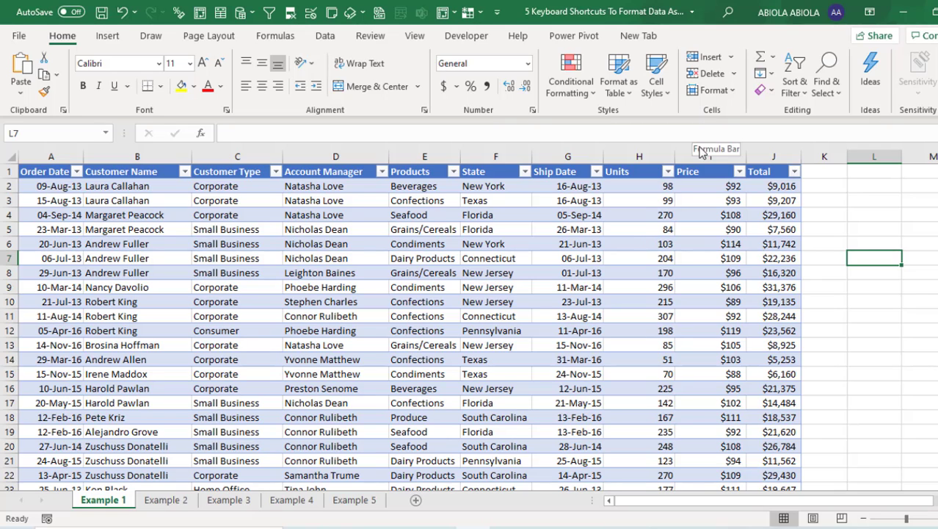
pyautogui.click(630, 246)
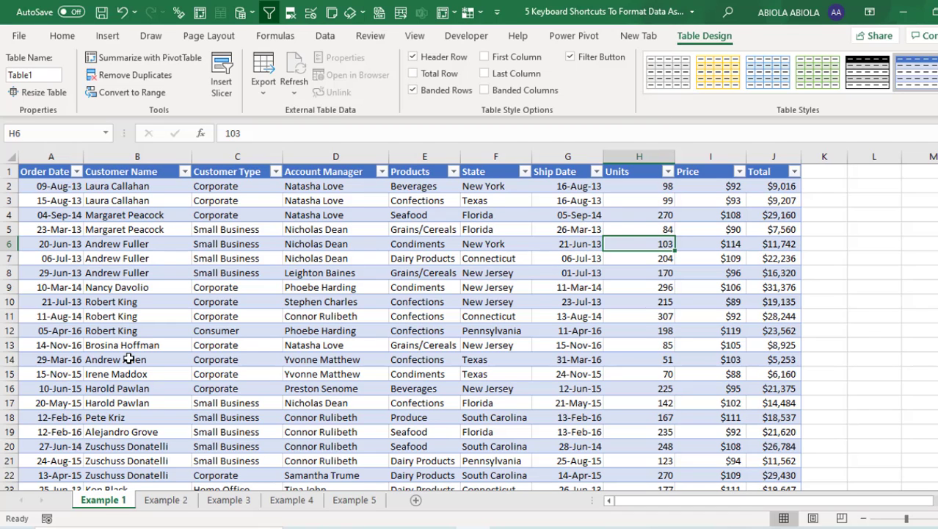
# - On the Example 2 sheet, turn $A$1:$J$1040 into Table2 using Ctrl+L
pyautogui.click(182, 502)
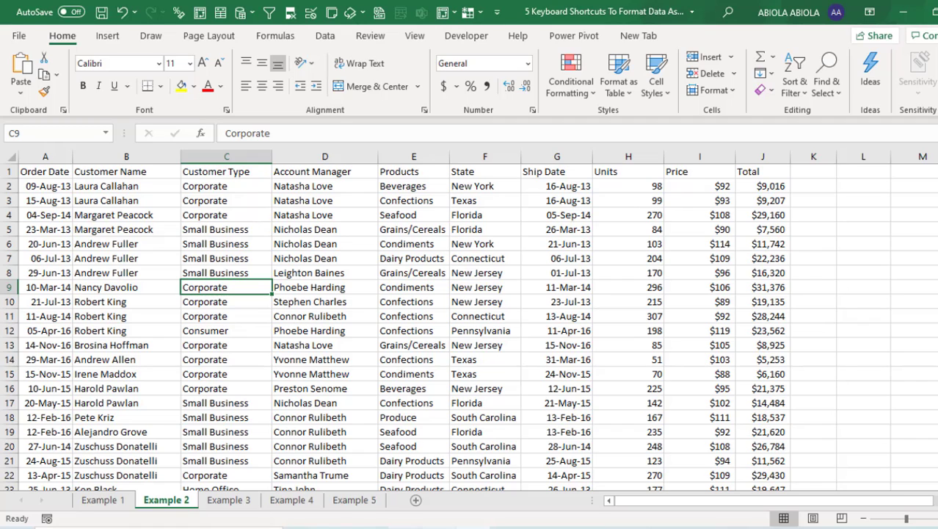
pyautogui.click(415, 347)
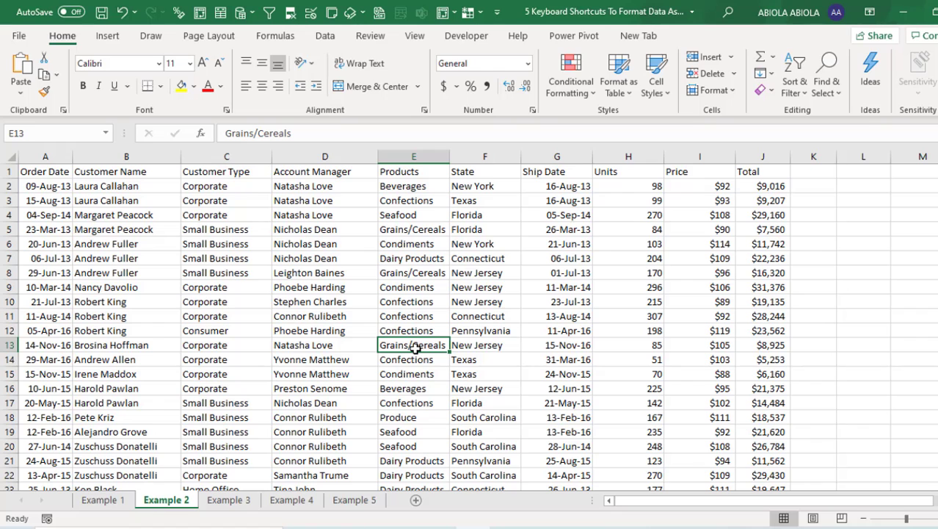
pyautogui.hotkey('ctrl', 'l')
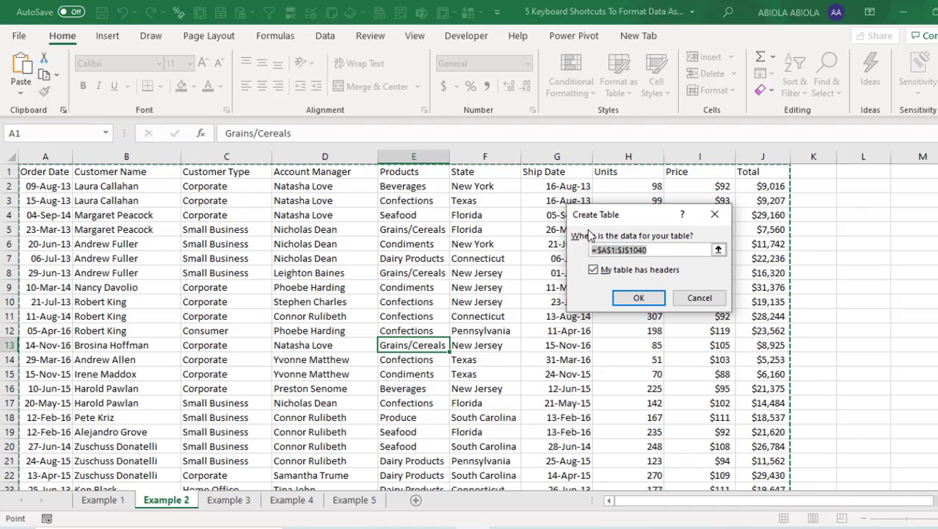
pyautogui.click(629, 296)
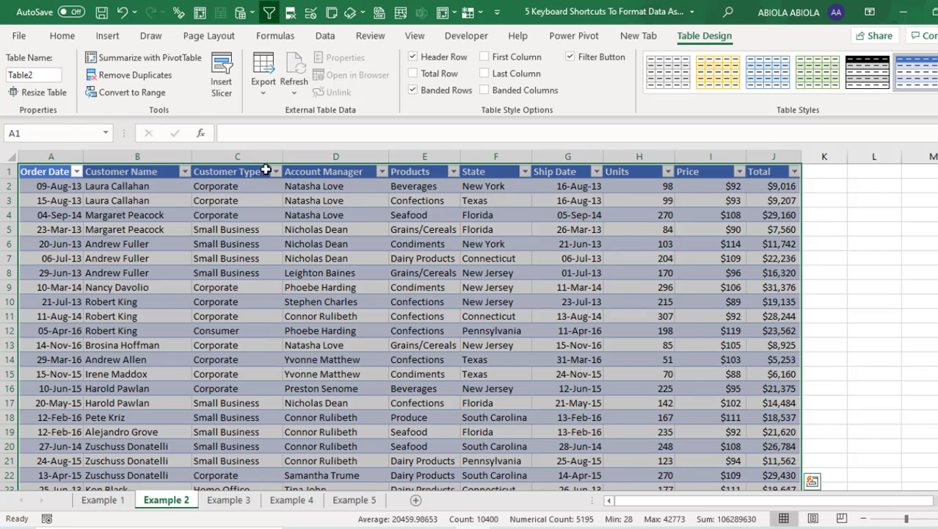
# - On the Example 3 sheet, turn $A$1:$J$1040 into Table3 using Ctrl+L
pyautogui.click(229, 505)
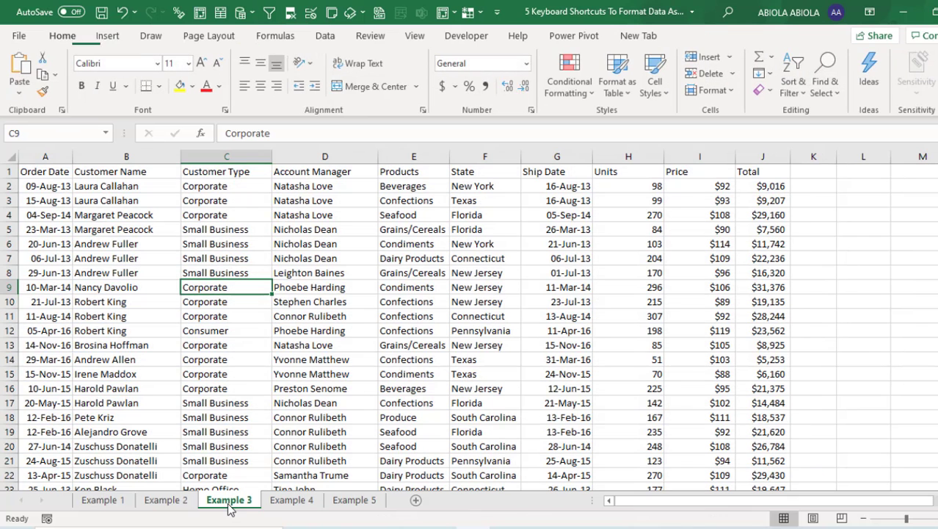
pyautogui.click(440, 360)
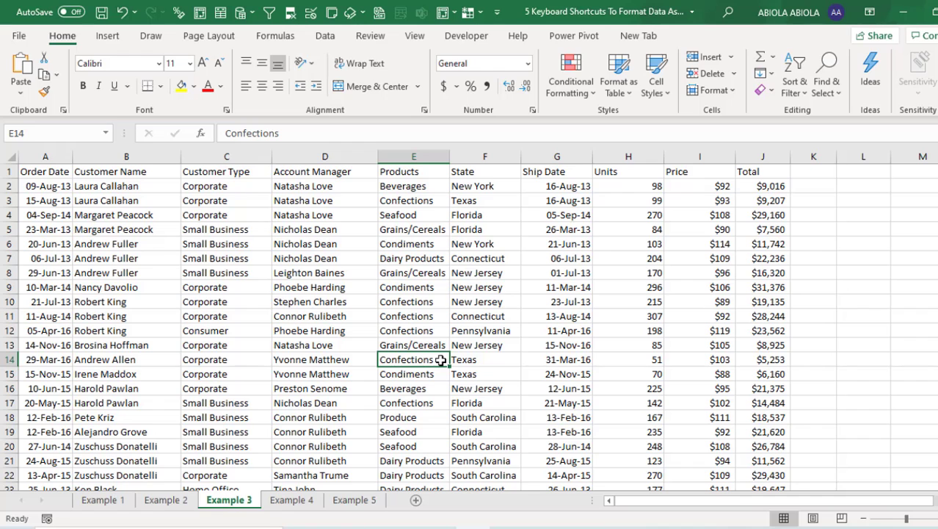
pyautogui.hotkey('ctrl', 'l')
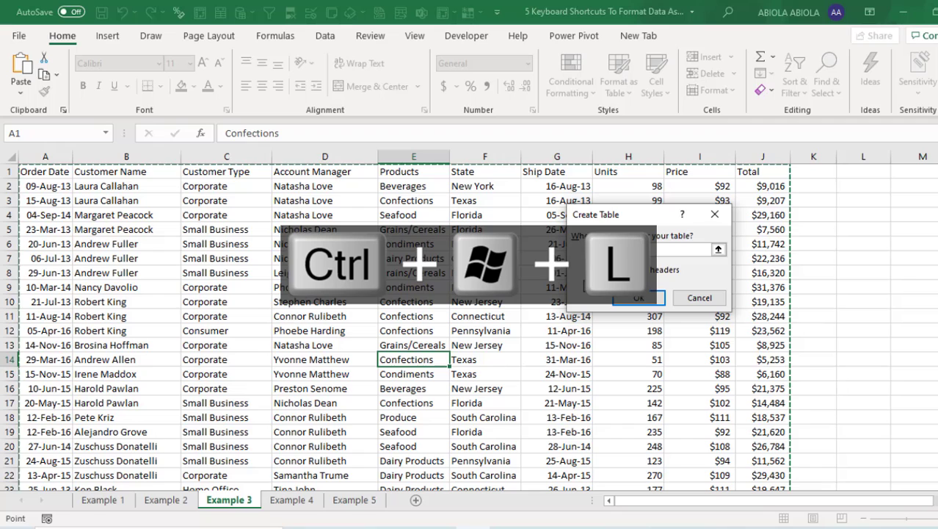
pyautogui.click(633, 301)
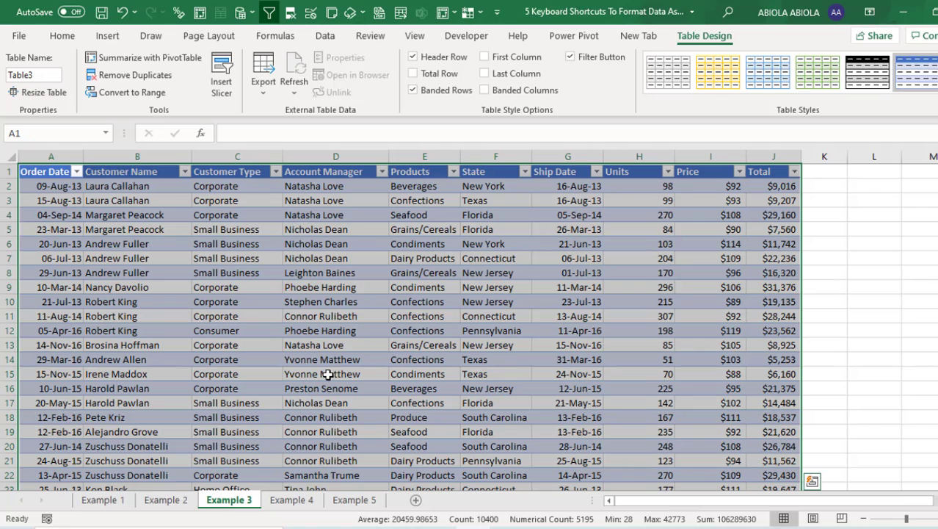
# - On the Example 4 sheet, insert Table4 through the Alt, N, T shortcut, then deselect
pyautogui.click(291, 500)
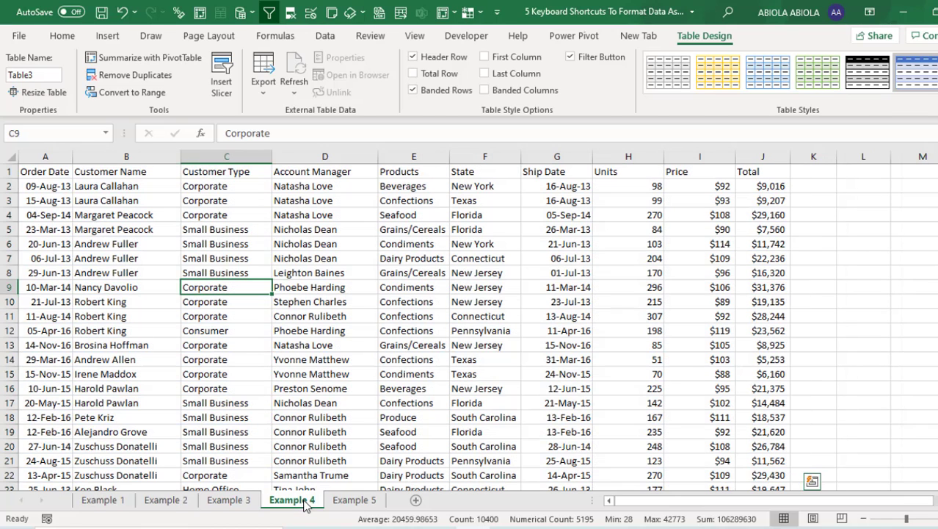
pyautogui.click(390, 287)
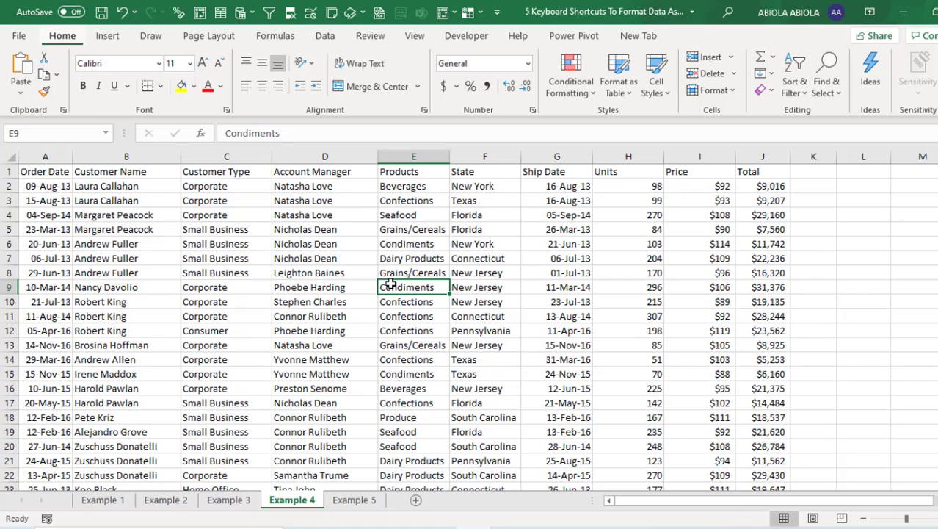
pyautogui.press('alt')
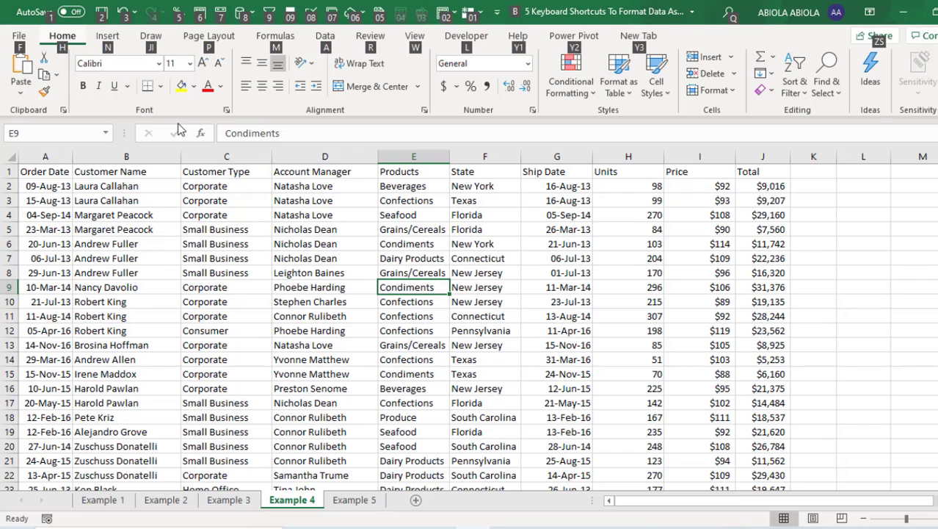
pyautogui.press('n')
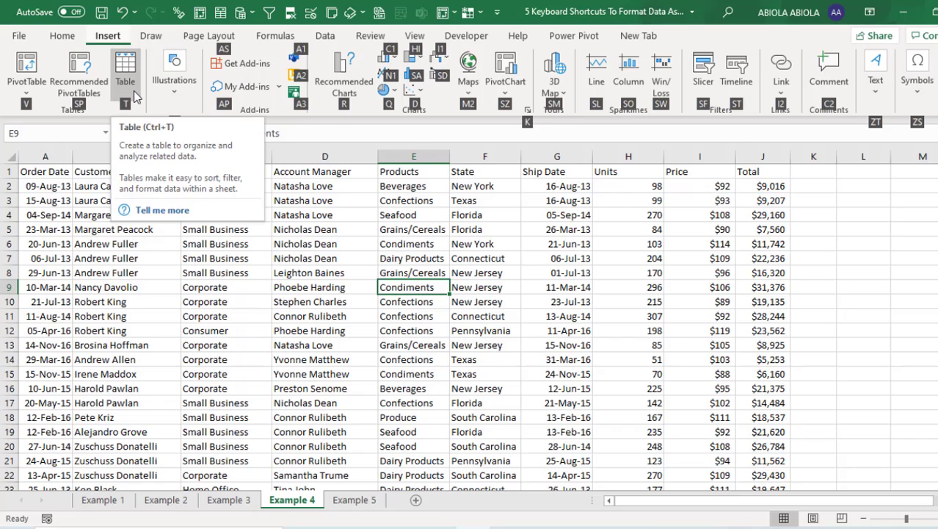
pyautogui.press('t')
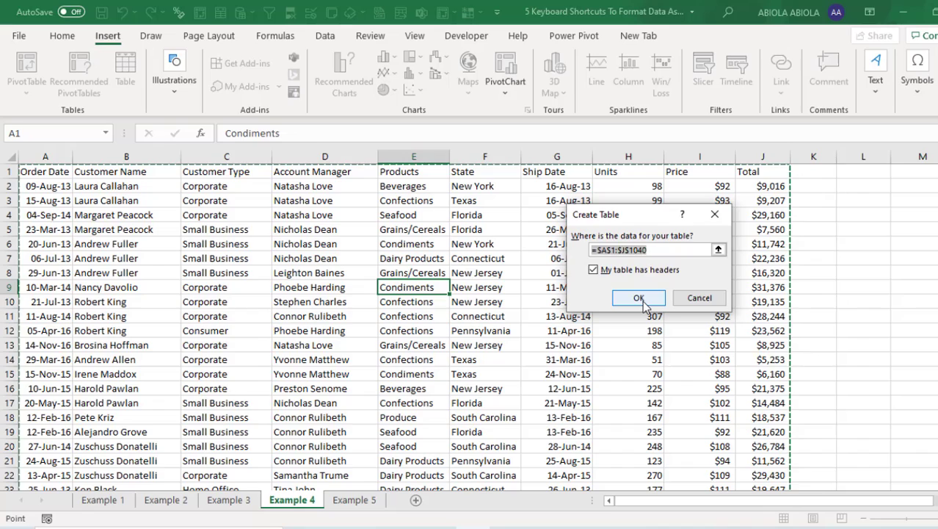
pyautogui.click(638, 298)
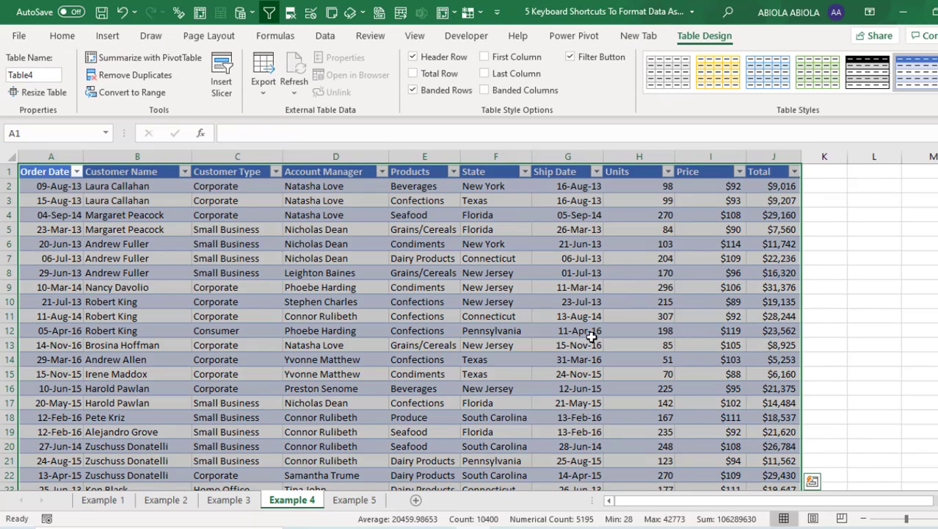
pyautogui.click(592, 337)
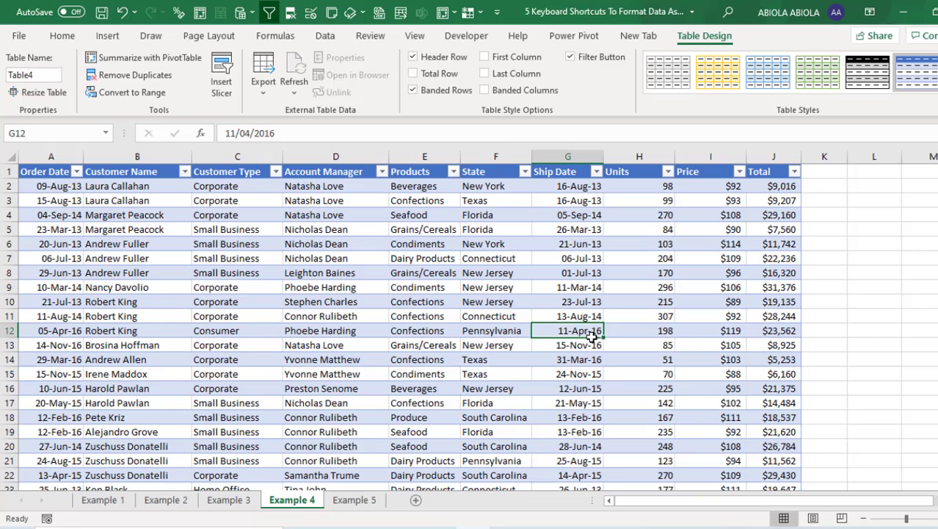
# - On the Example 5 sheet, format the data as Table5 with a grey banded style via Alt, H, T
pyautogui.click(355, 500)
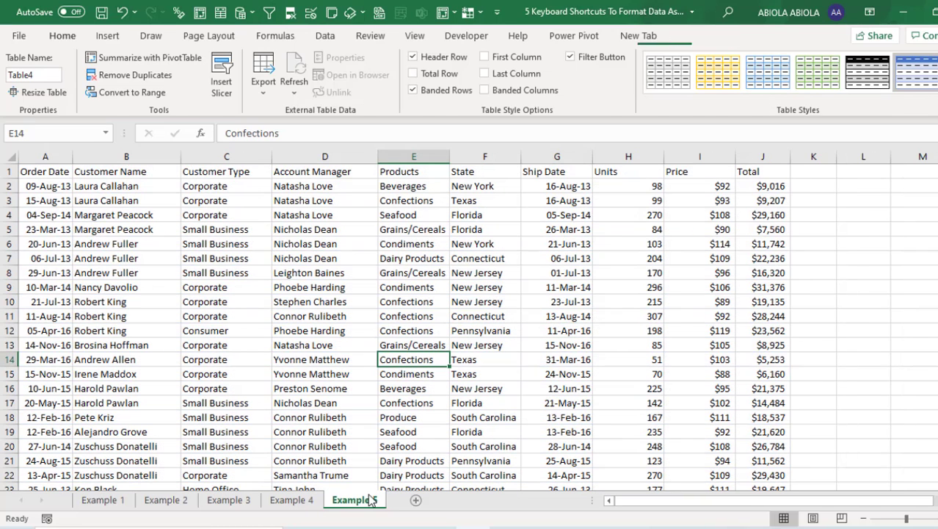
pyautogui.click(331, 288)
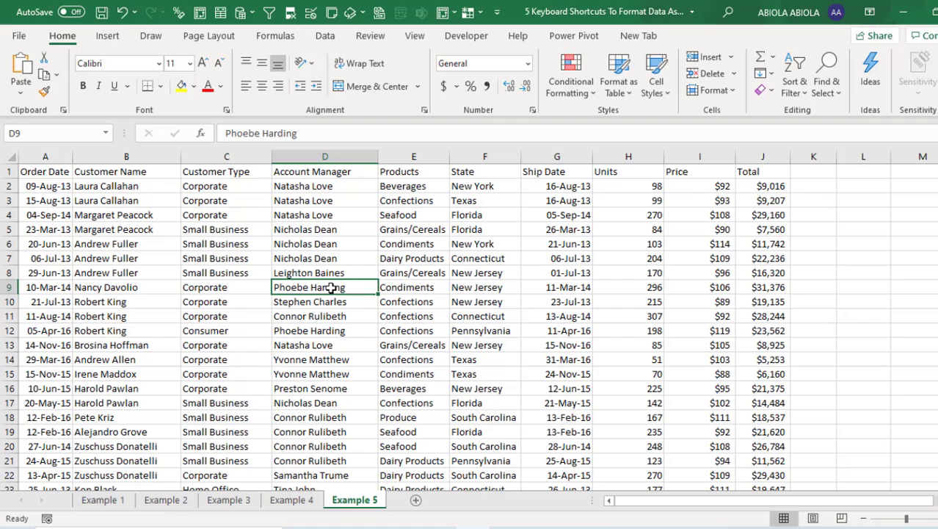
pyautogui.press('alt')
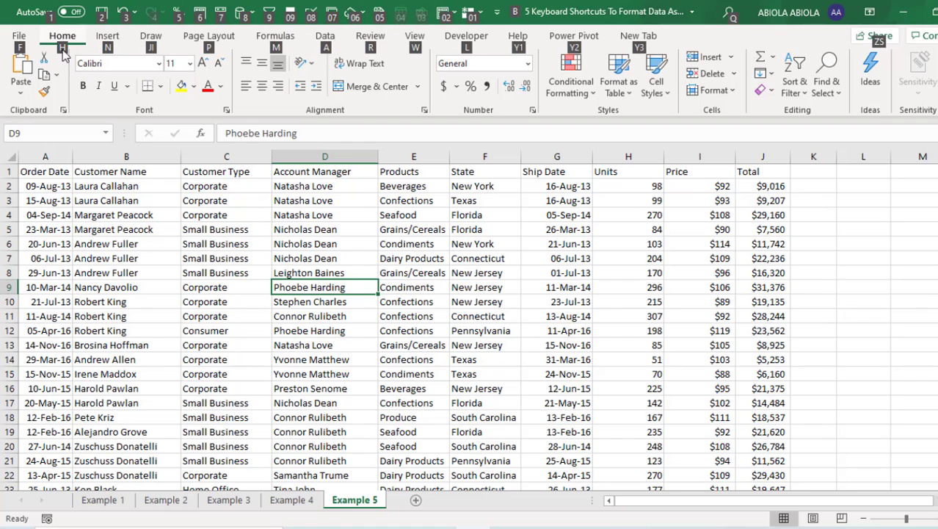
pyautogui.press('h')
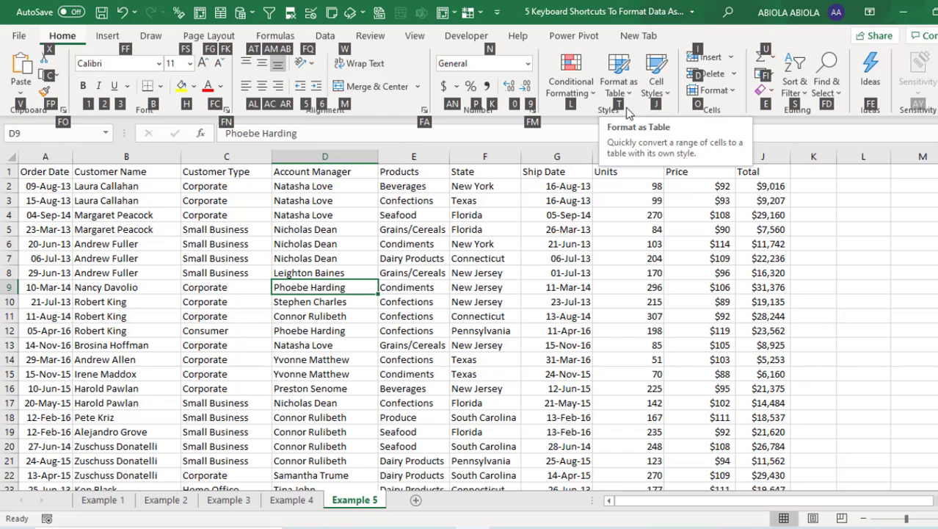
pyautogui.press('t')
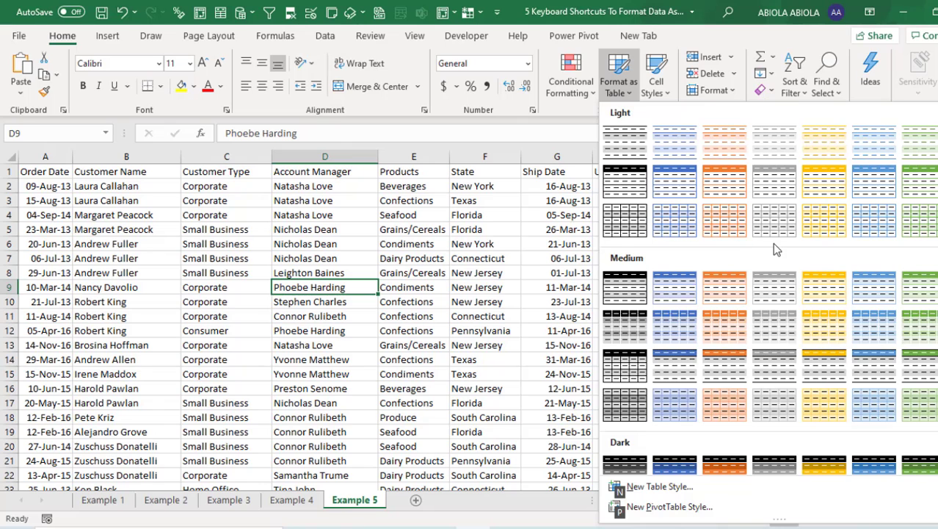
pyautogui.press('space')
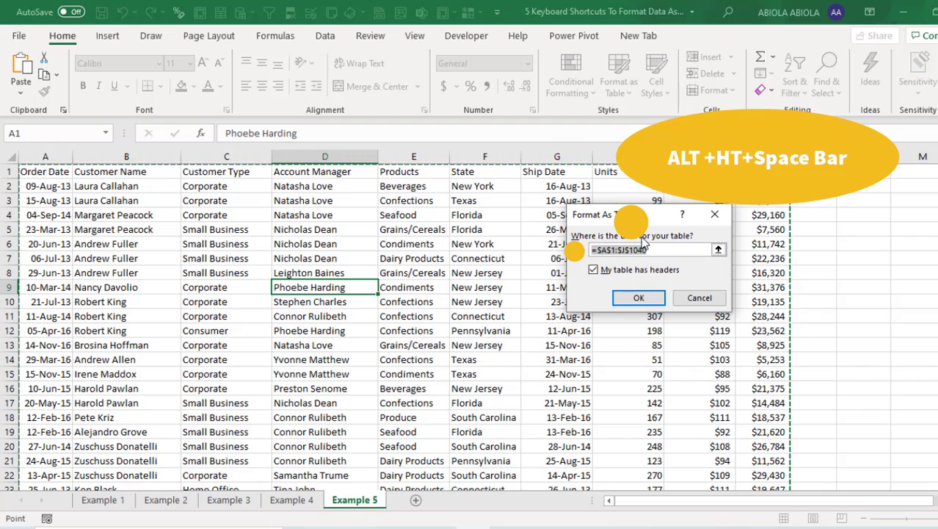
pyautogui.click(633, 297)
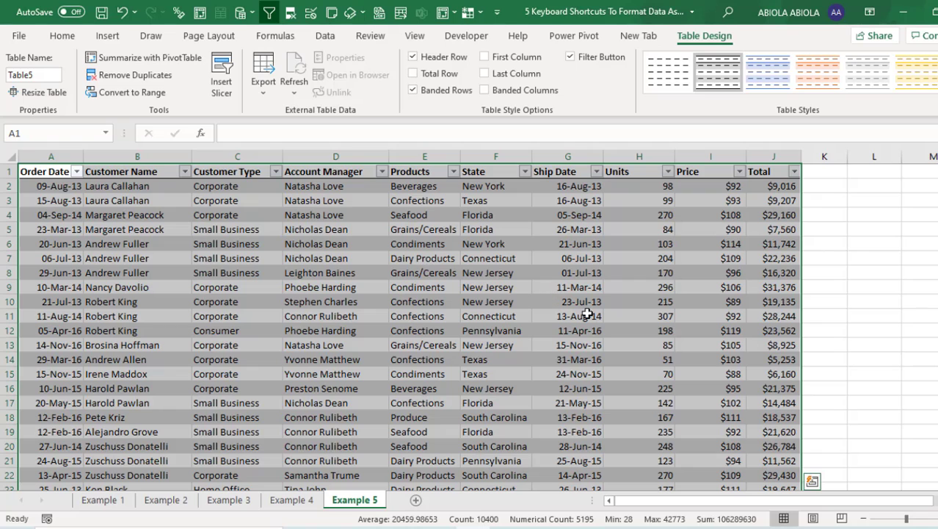
pyautogui.click(552, 301)
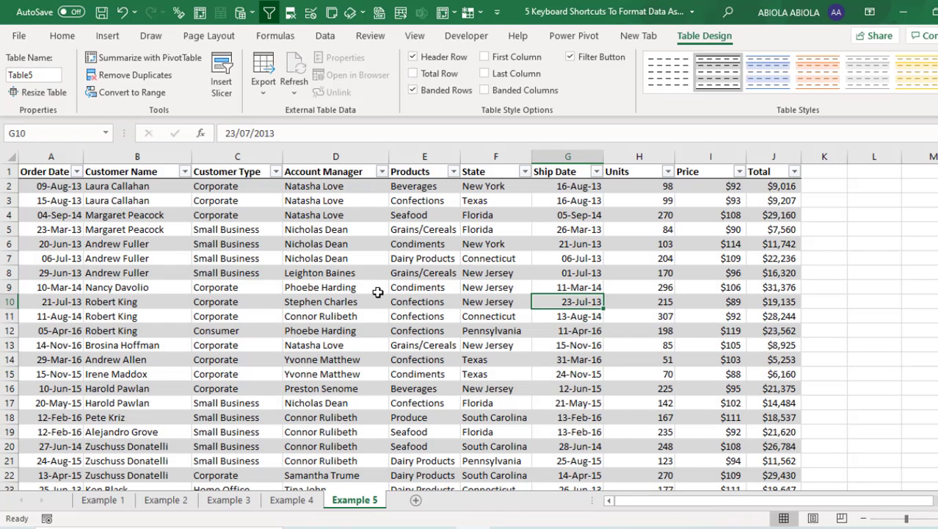
pyautogui.click(377, 292)
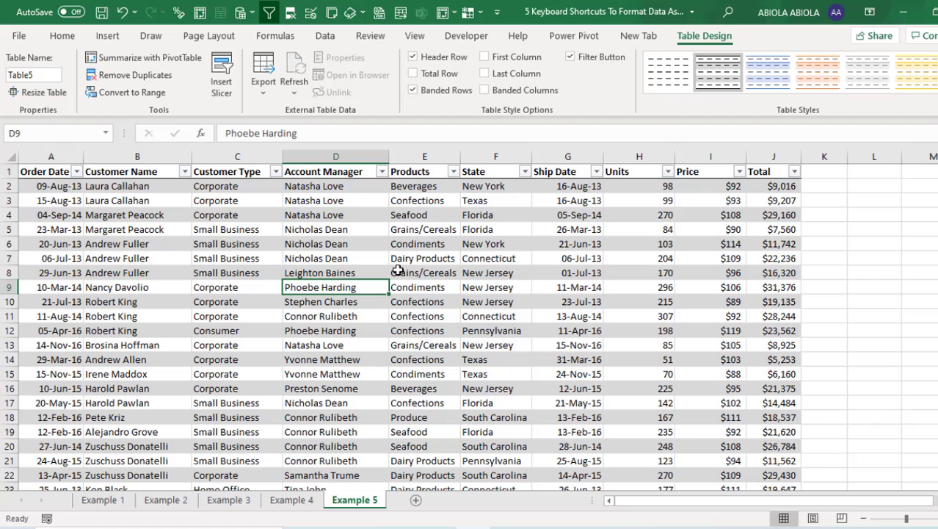